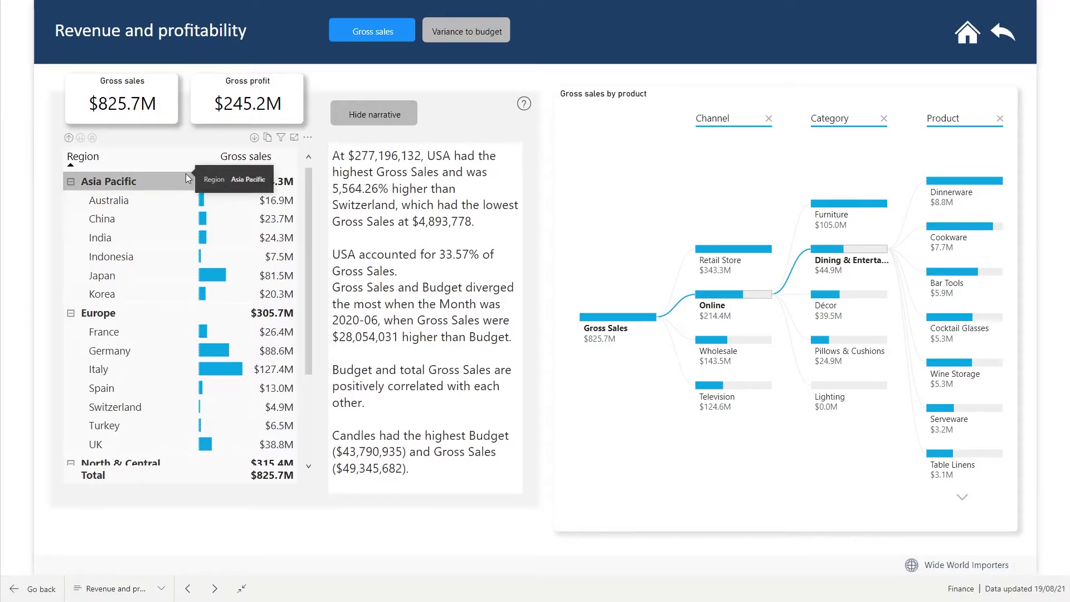
Collapse all four regions in the gross sales table and expand only Europe's countries
click(70, 181)
click(70, 201)
click(70, 219)
click(70, 252)
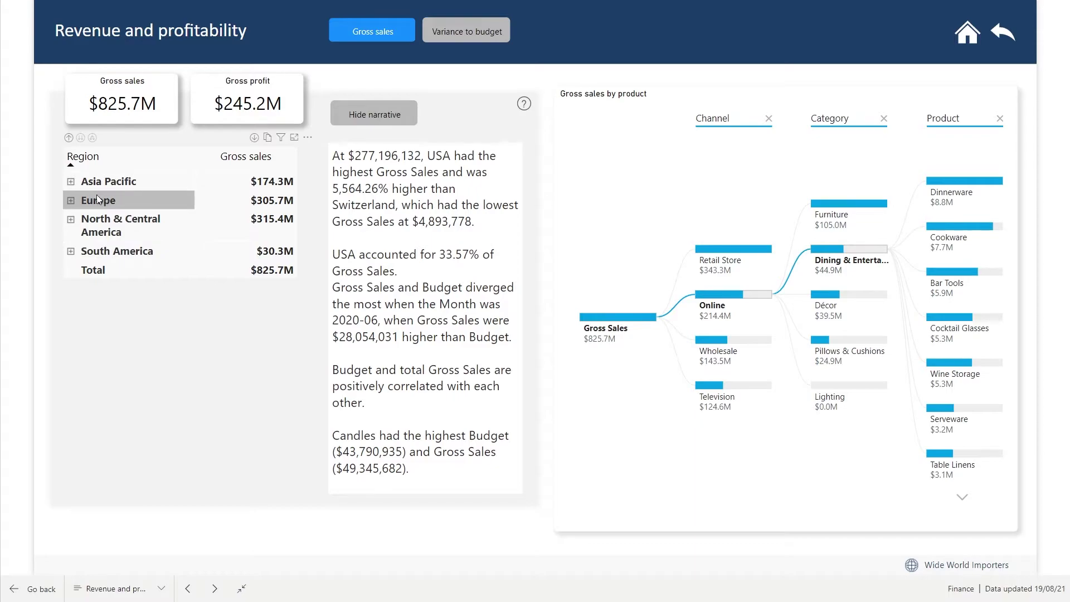
click(71, 200)
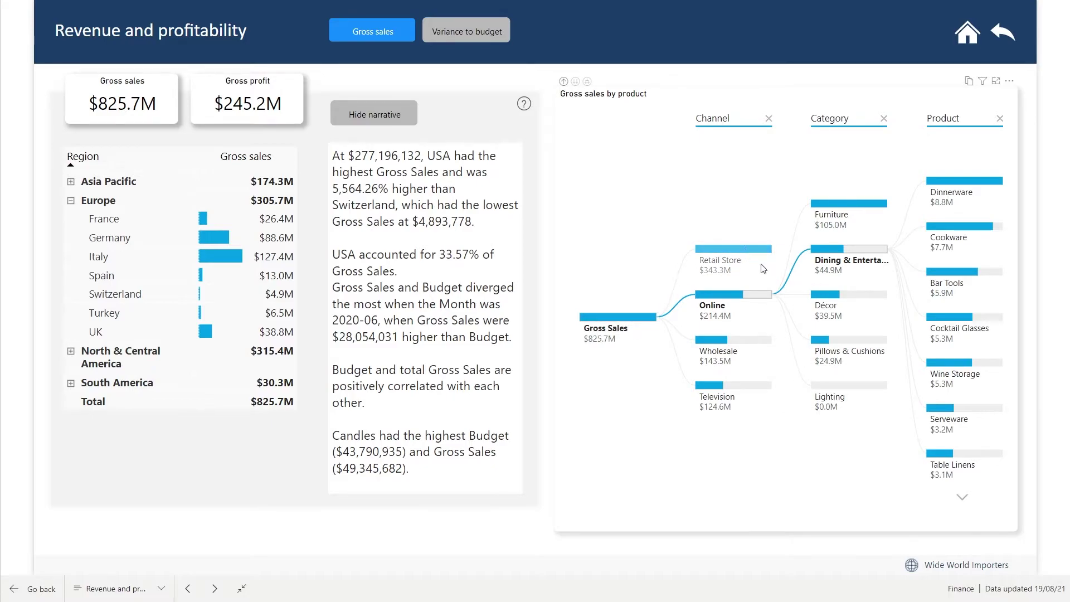
Filter the report to the UK and remove the Product, Category and Channel levels from the gross sales tree
mouse_move(975, 372)
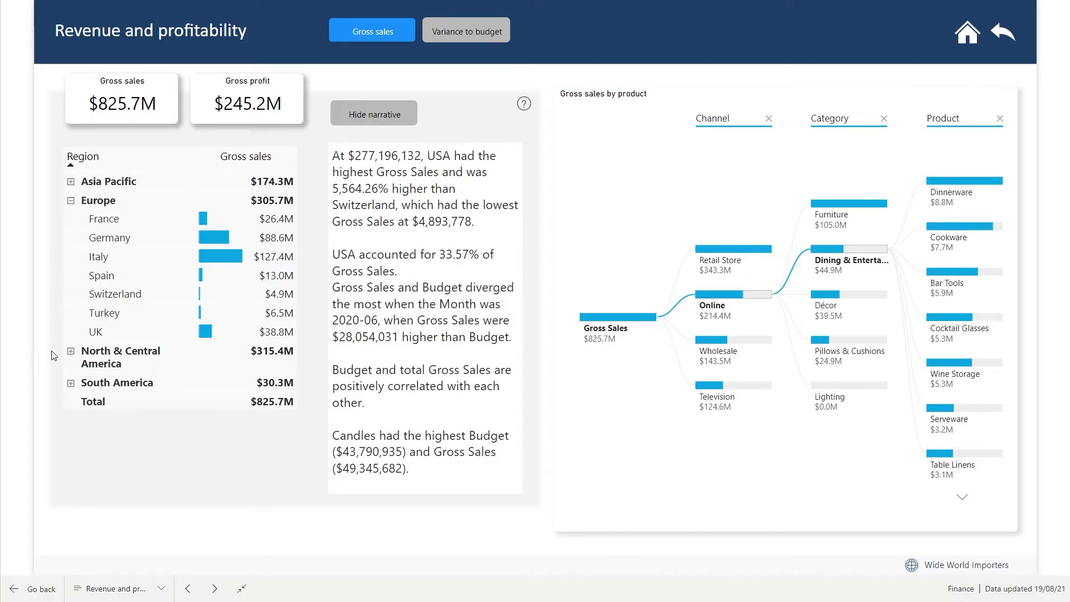
click(112, 333)
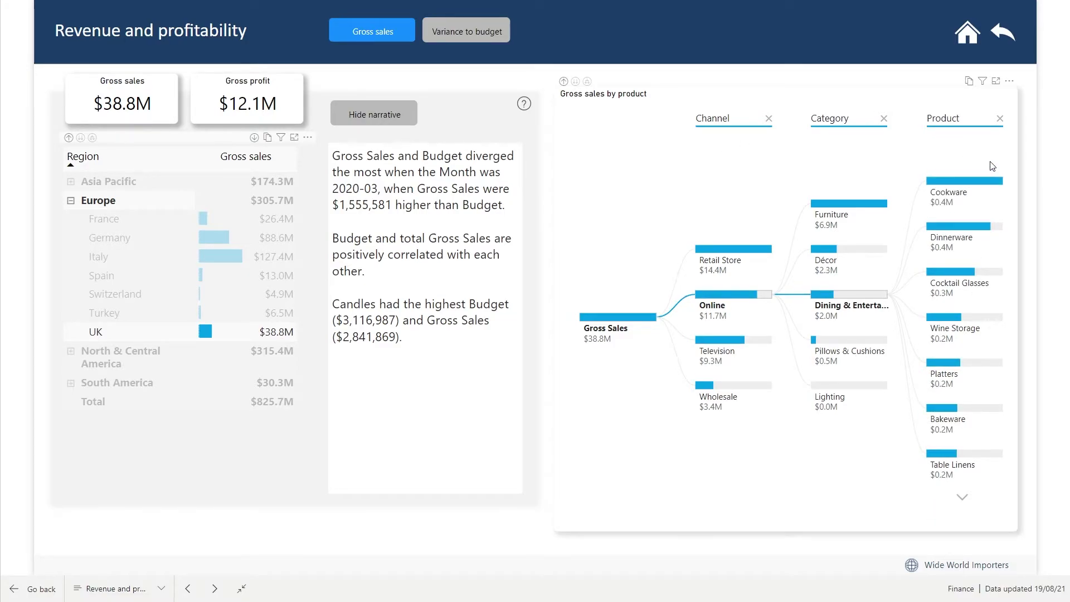
click(1001, 119)
click(883, 119)
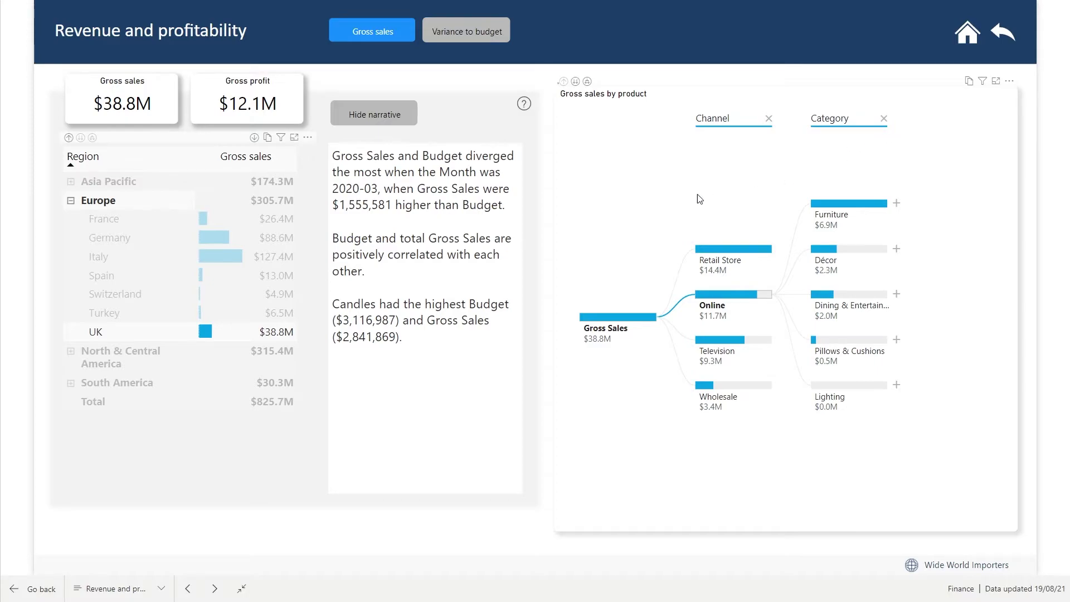
click(769, 120)
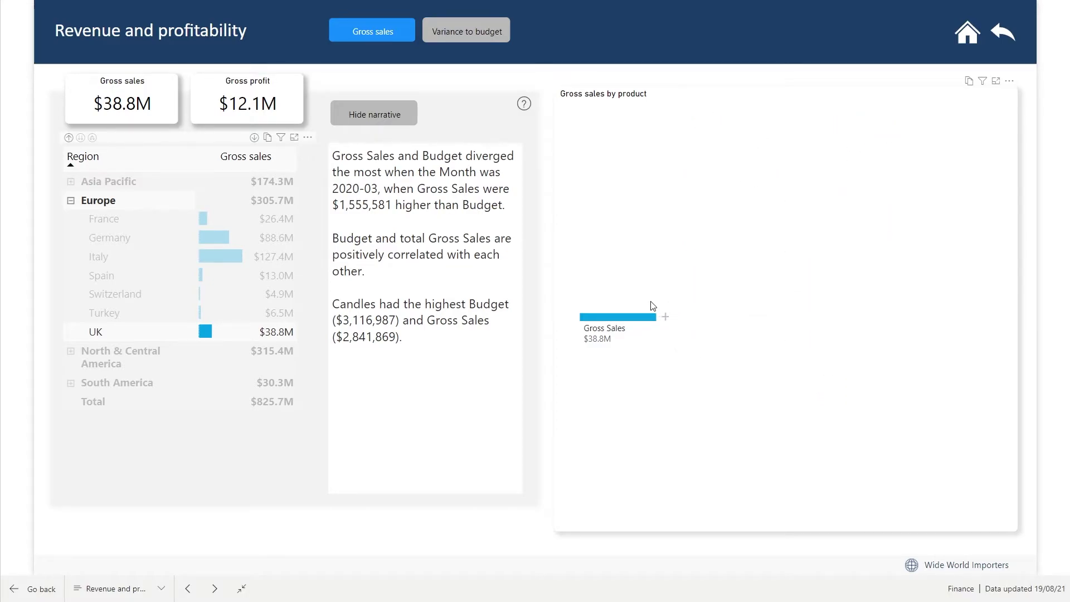
Break down Gross Sales by Product in the tree, and split Dining Furniture by Channel
click(664, 317)
click(724, 356)
click(781, 182)
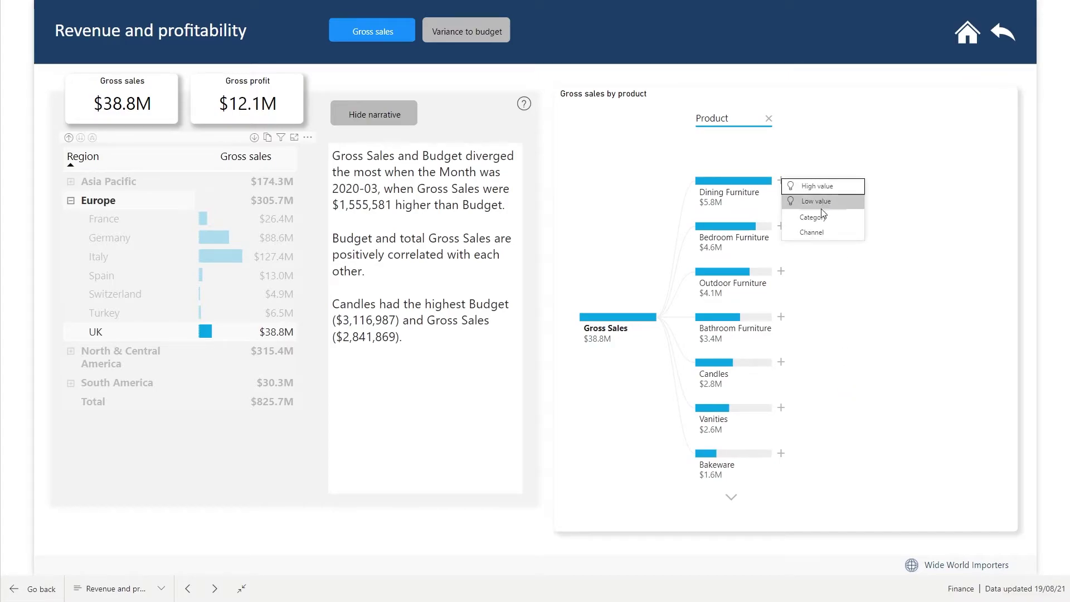
click(830, 230)
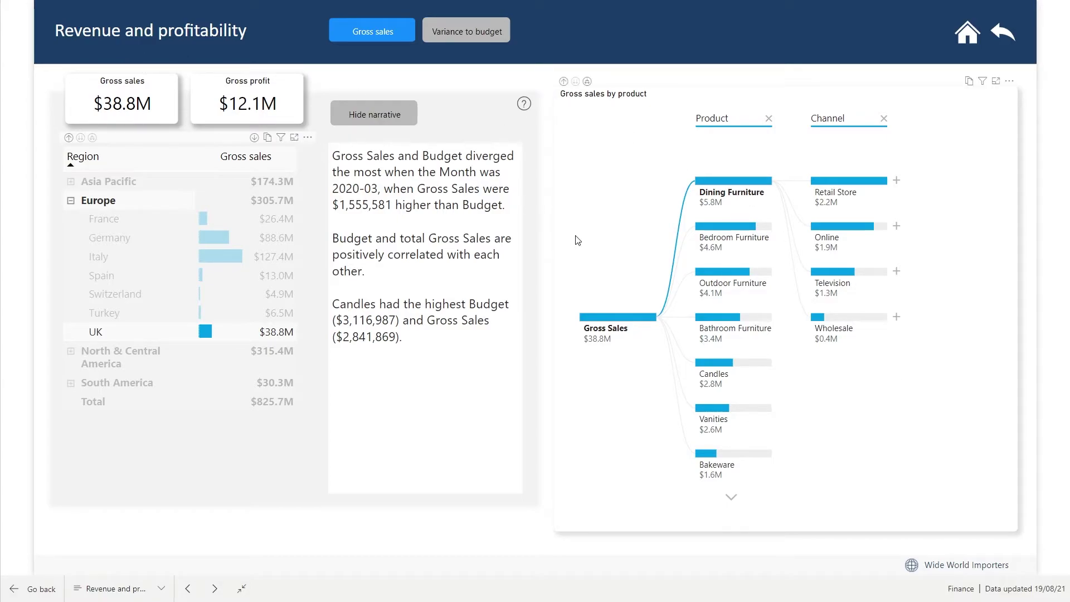
Switch the report to the variance to budget view and examine Indonesia's variance by fiscal month
click(476, 36)
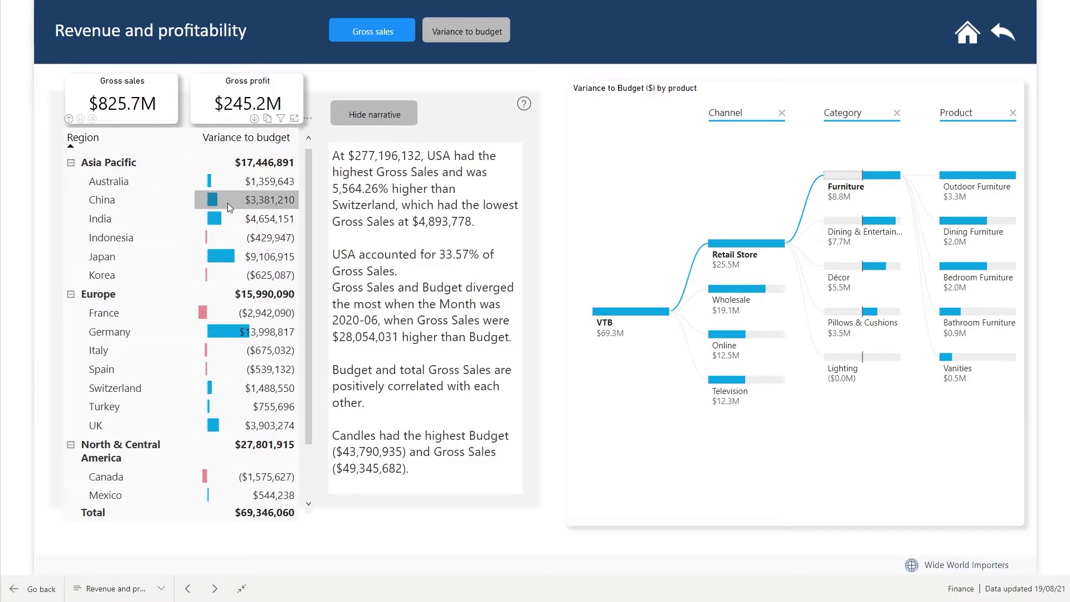
mouse_move(232, 244)
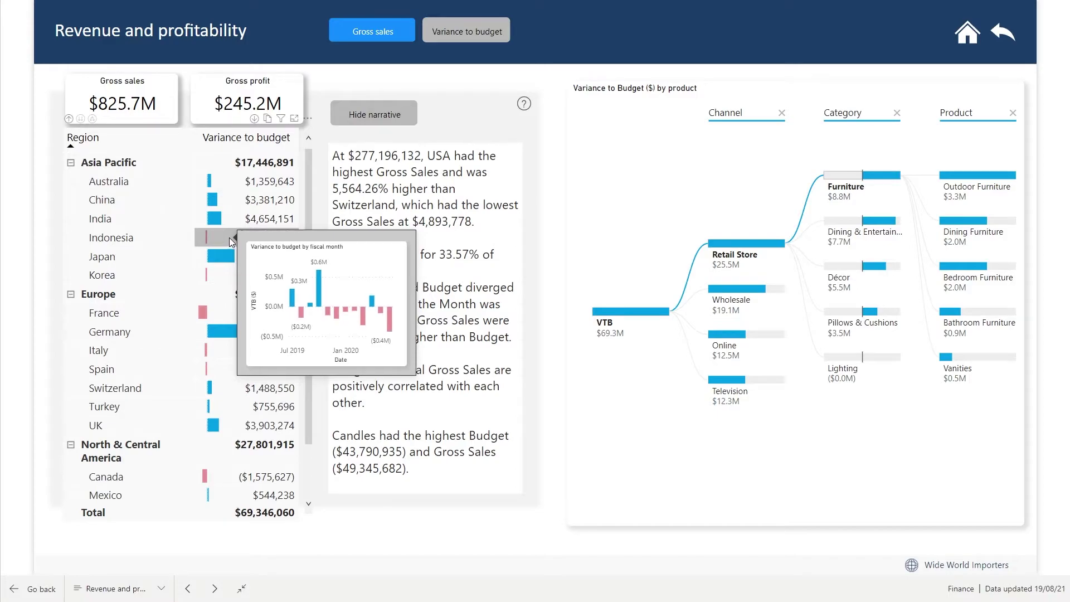
mouse_move(266, 206)
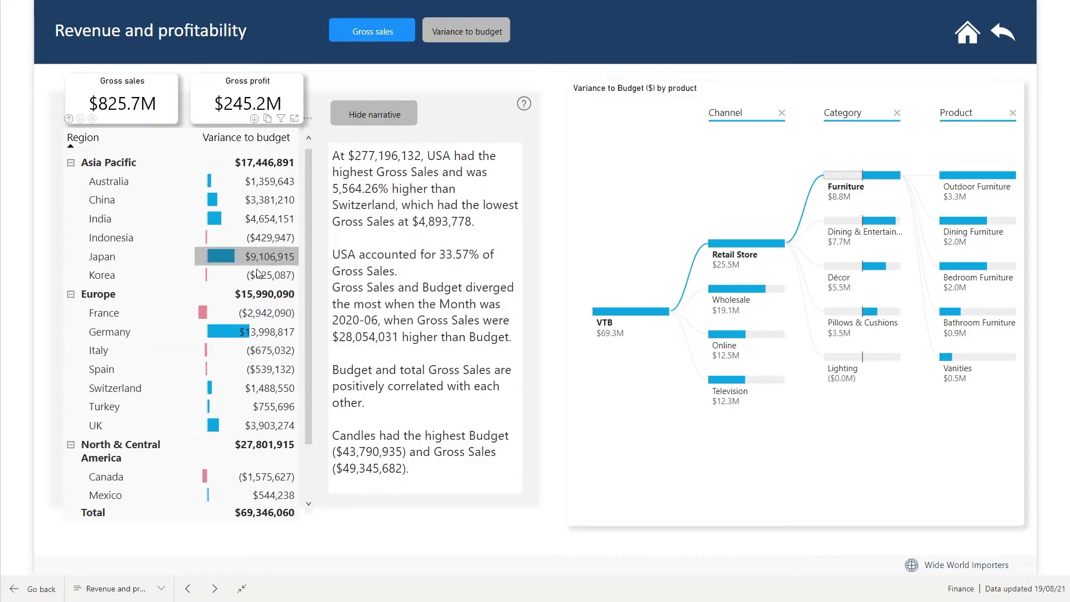
Filter the variance to budget report to France and drill the tree into the Online channel
click(243, 314)
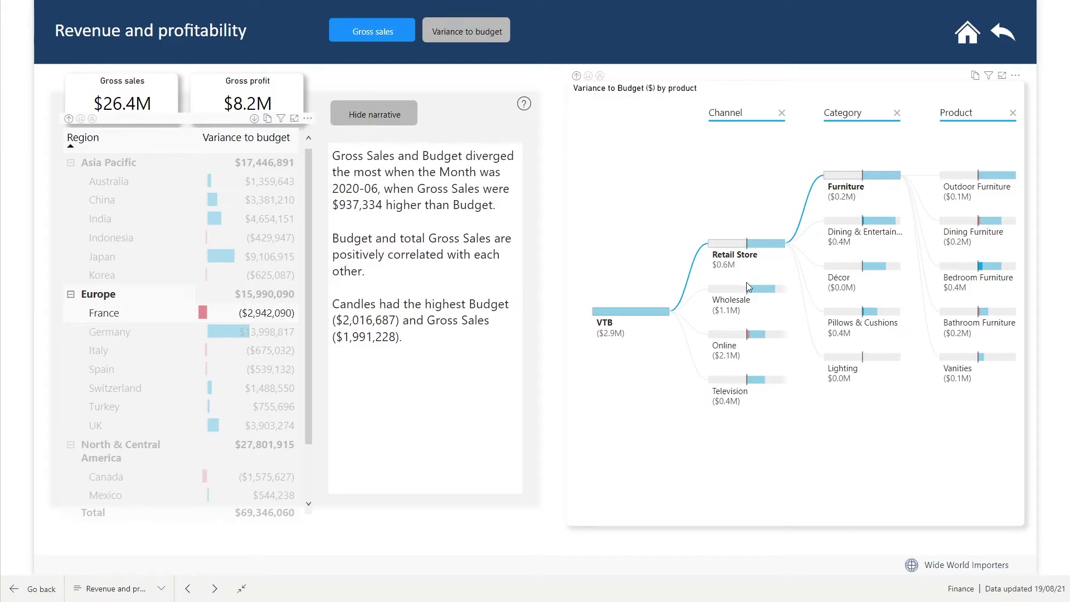
click(751, 336)
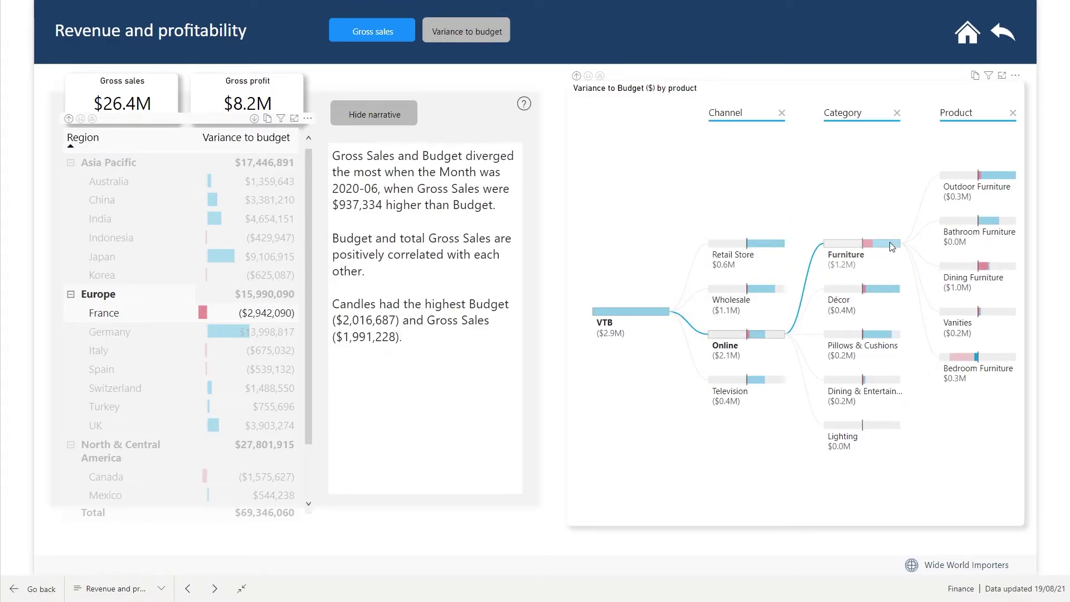
Cross-filter the report by Bedroom Furniture from the variance tree, and refilter it to Italy
click(974, 360)
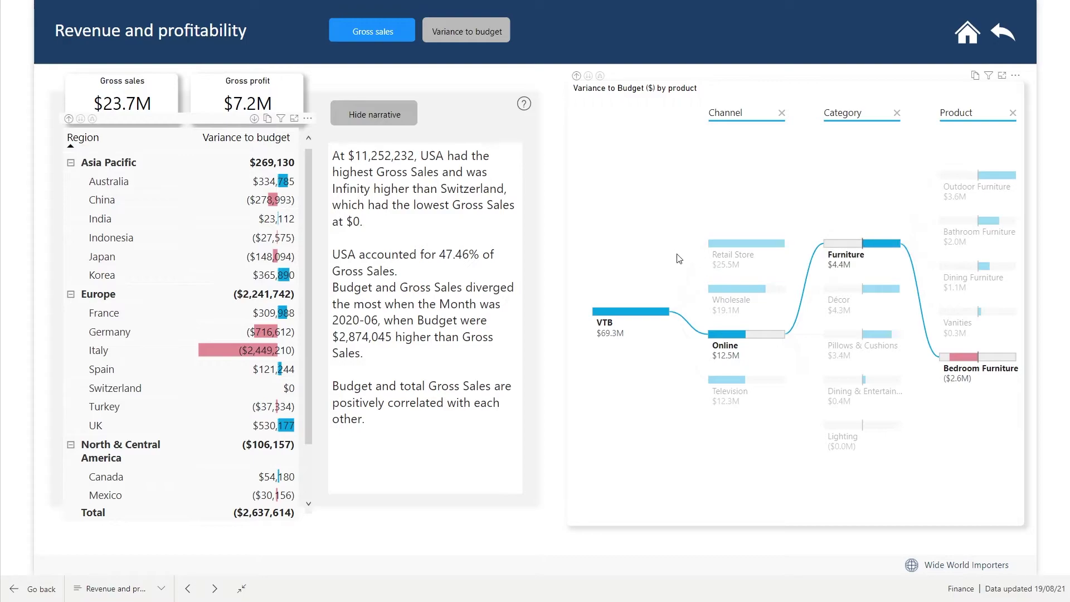
click(136, 354)
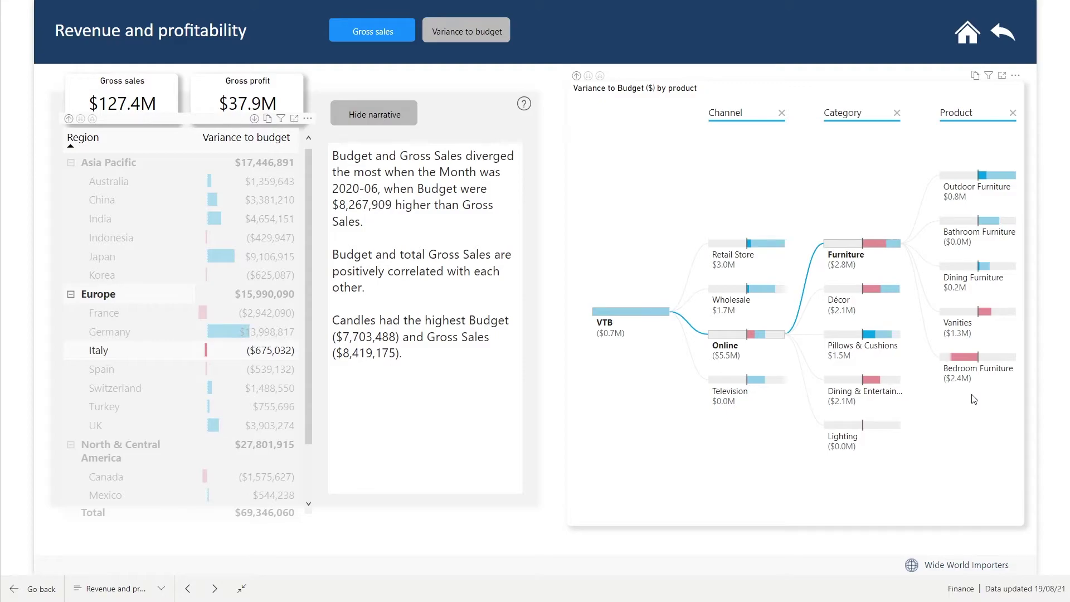
Go through the home page to the Expense management report and set the key influencers analysis to Decrease
click(965, 47)
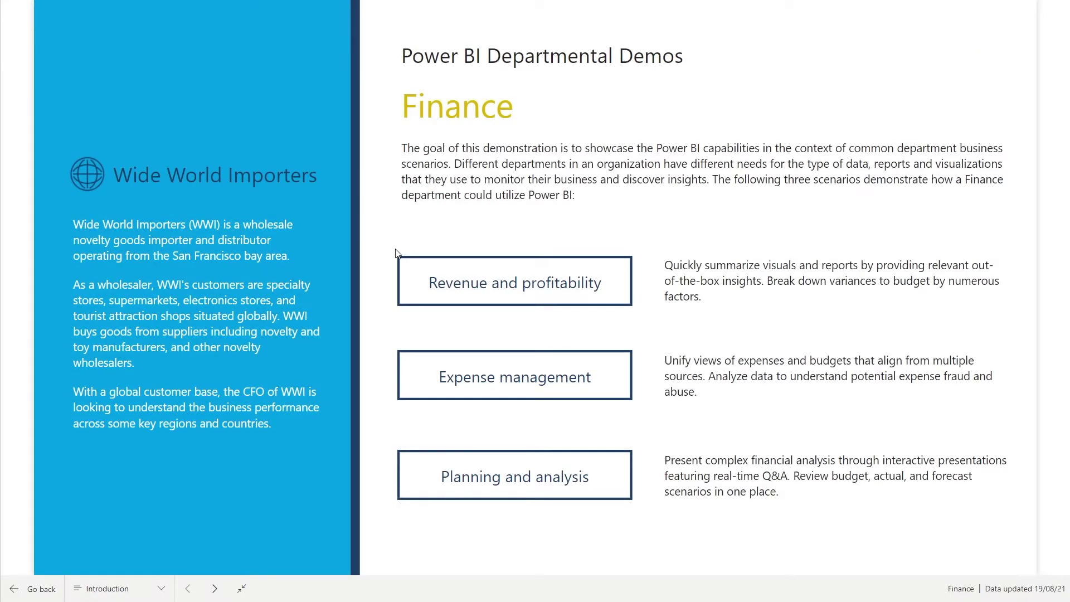
click(515, 377)
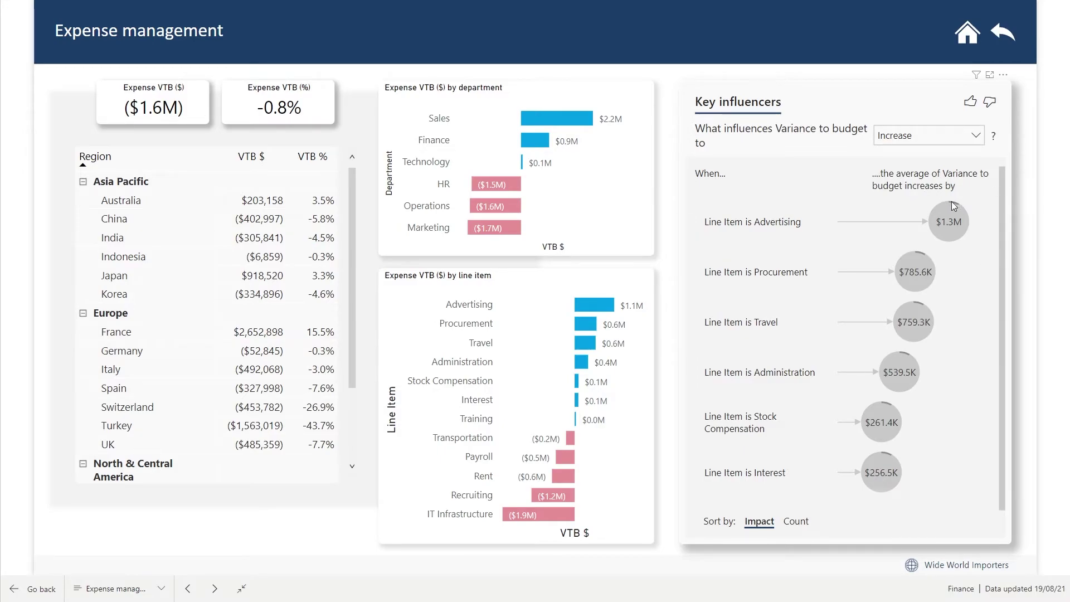
click(946, 138)
click(916, 163)
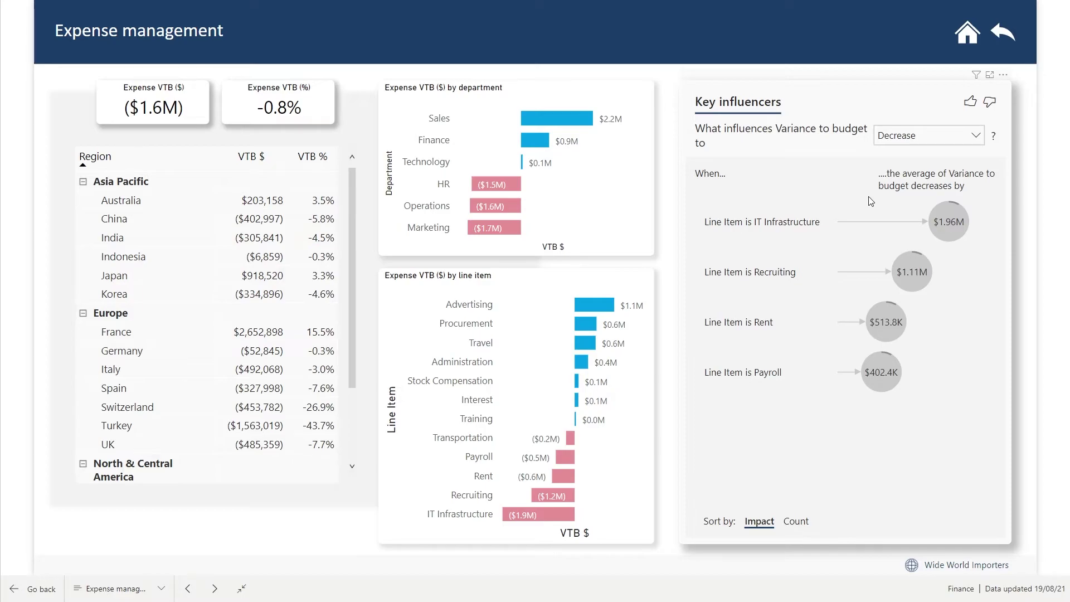
Go through the home page to the Planning and analysis report and set the what-if discount to 0%, and finally 7%
click(967, 38)
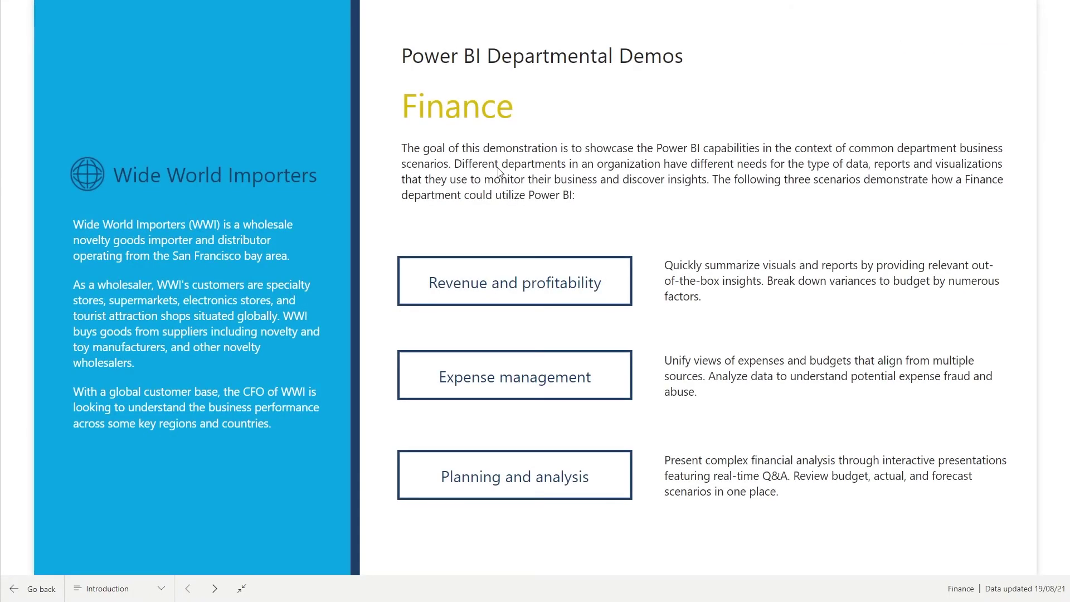
click(541, 477)
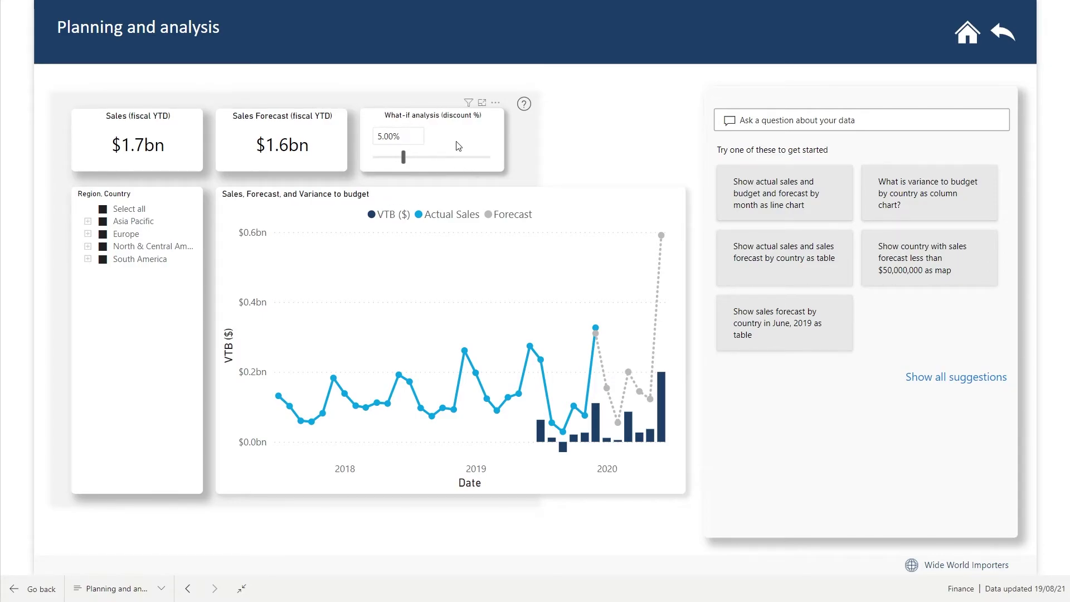
drag(404, 159, 347, 168)
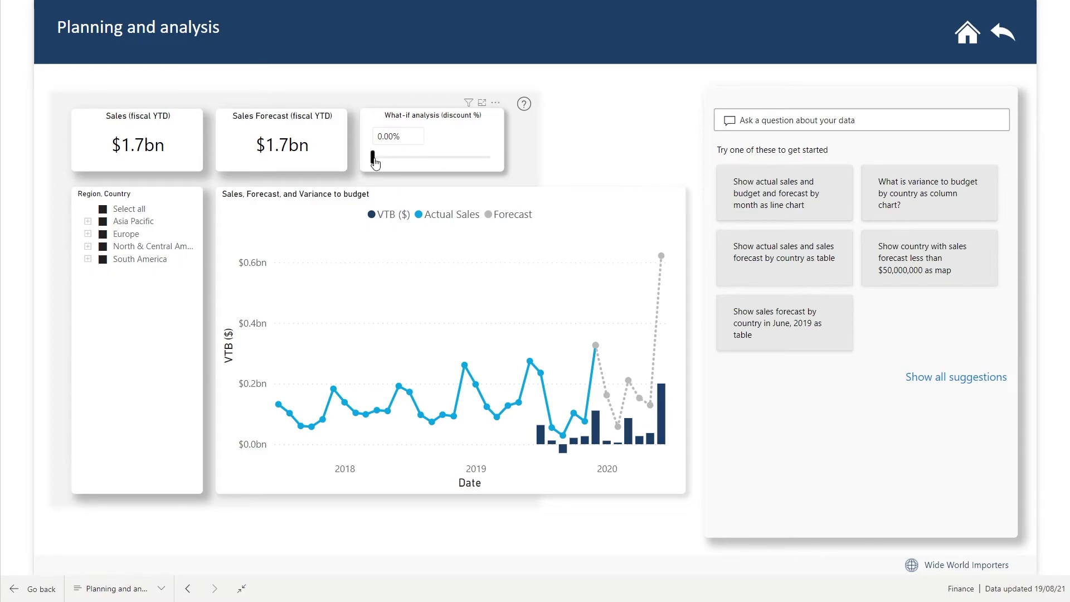
drag(373, 157, 416, 159)
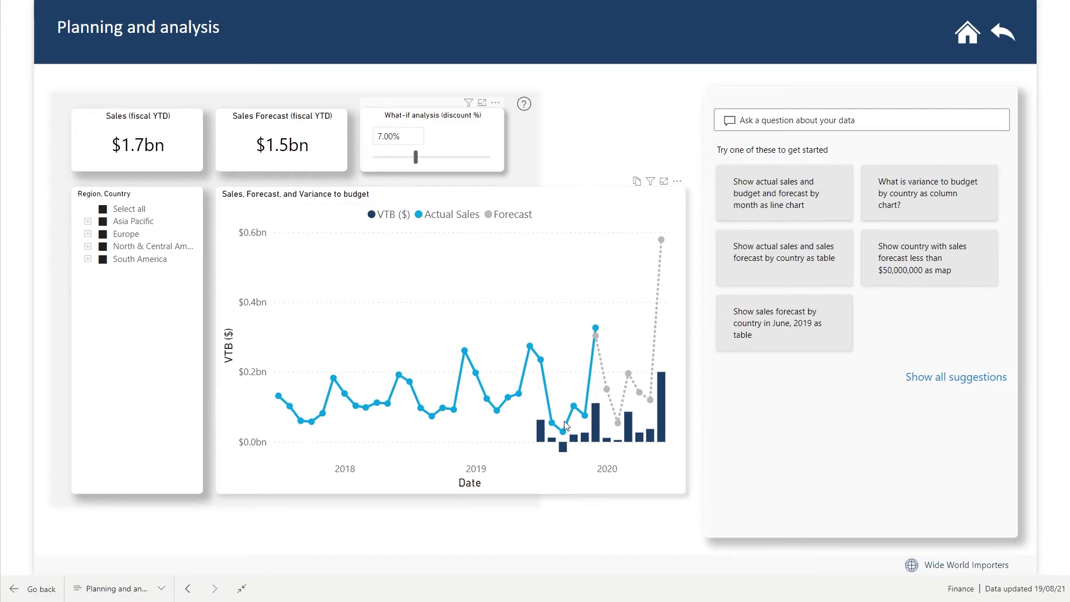
mouse_move(564, 426)
mouse_move(589, 381)
Ask the report's Q&A visual for "gross sales uk"
click(790, 126)
text(gross )
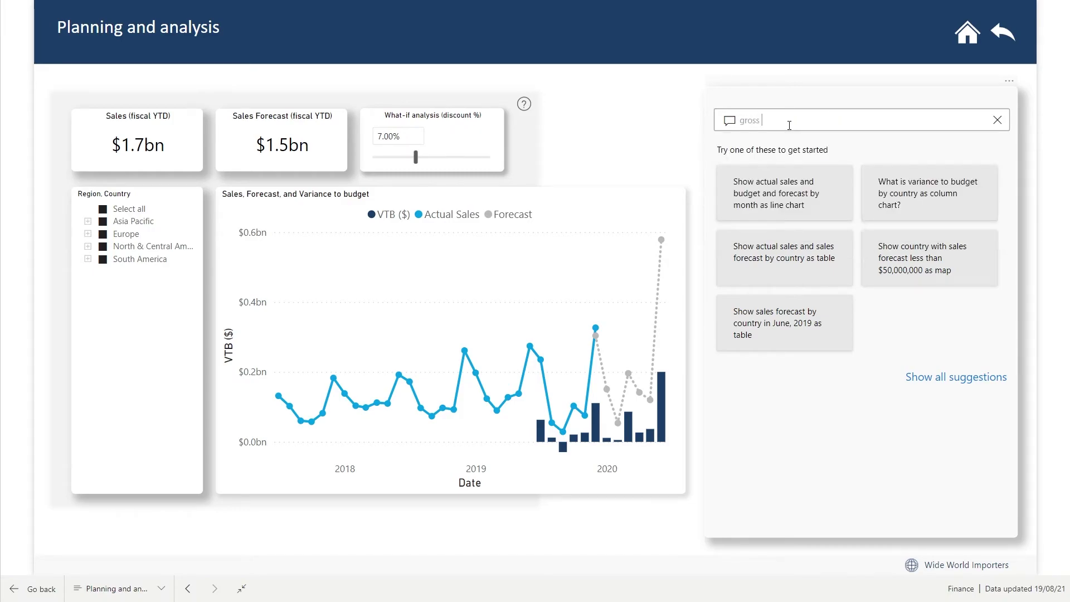
text(sales uk)
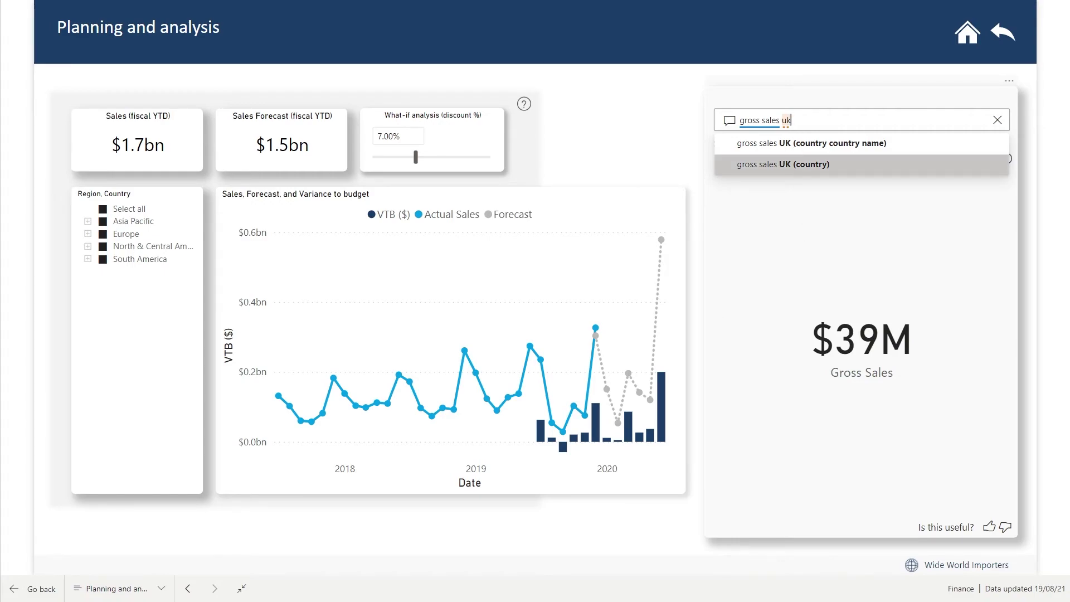
key(Return)
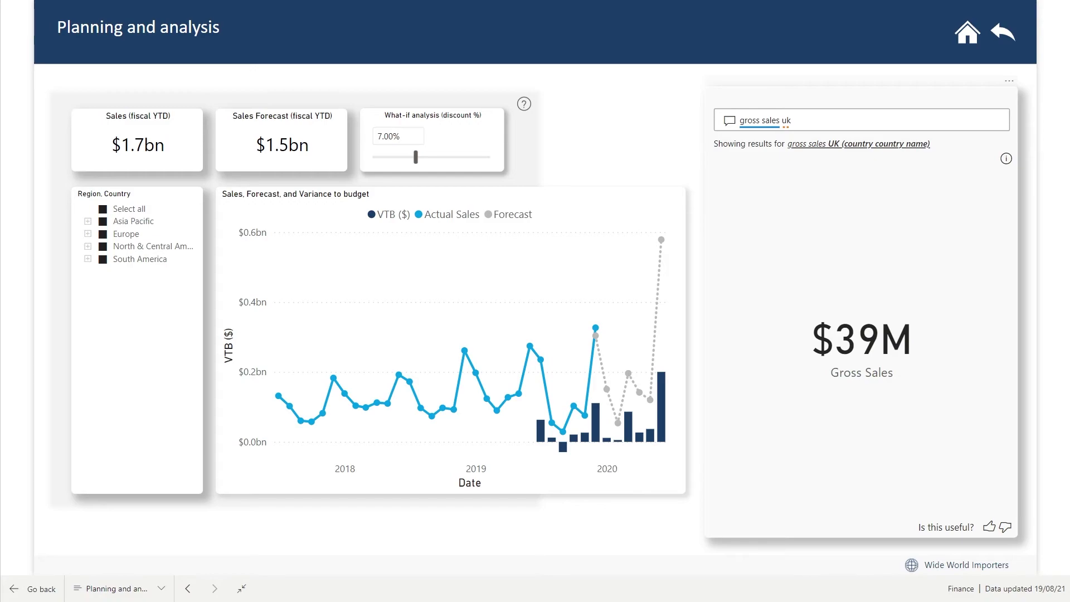